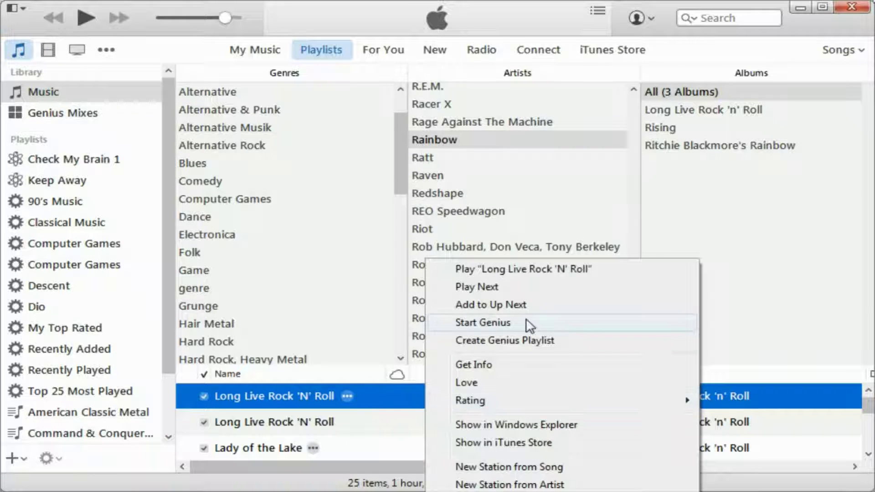
Step: Check a song's grouping tag, then review the Dio smart playlist's rule: Grouping contains 'Dio'
{"action": "left_click", "coordinate": [481, 367]}
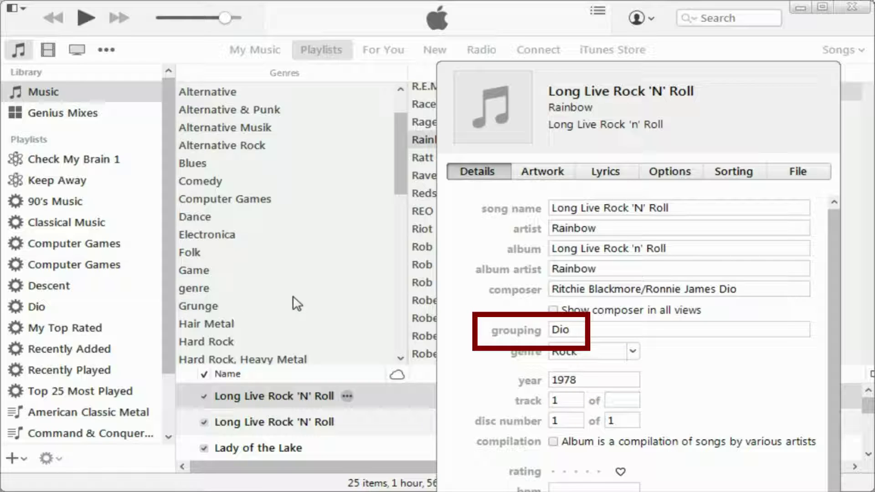
{"action": "key", "text": "Return"}
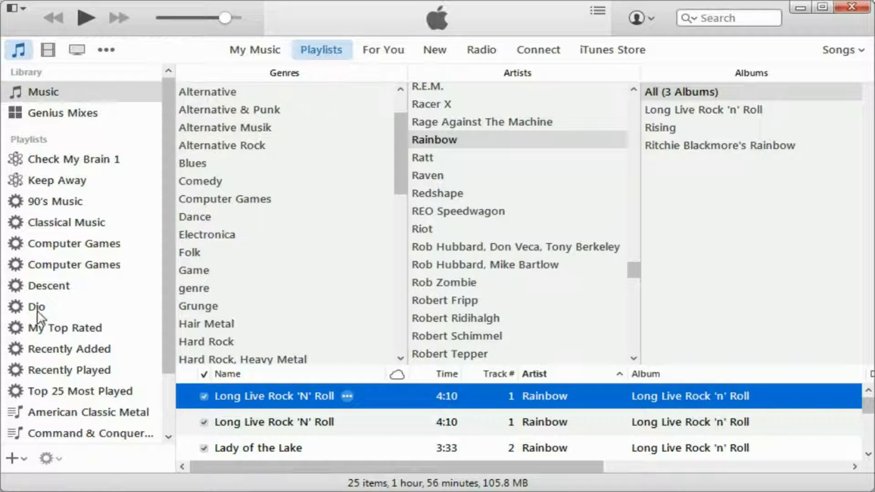
{"action": "left_click", "coordinate": [36, 307]}
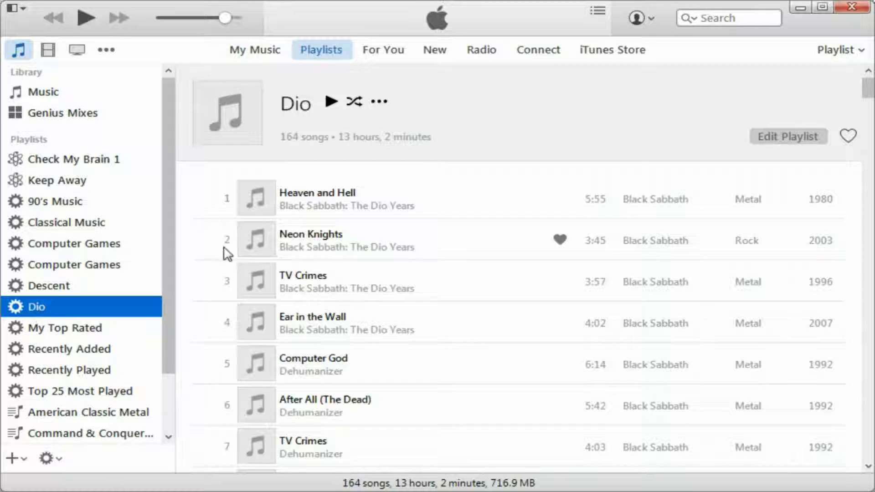
{"action": "left_click", "coordinate": [772, 138]}
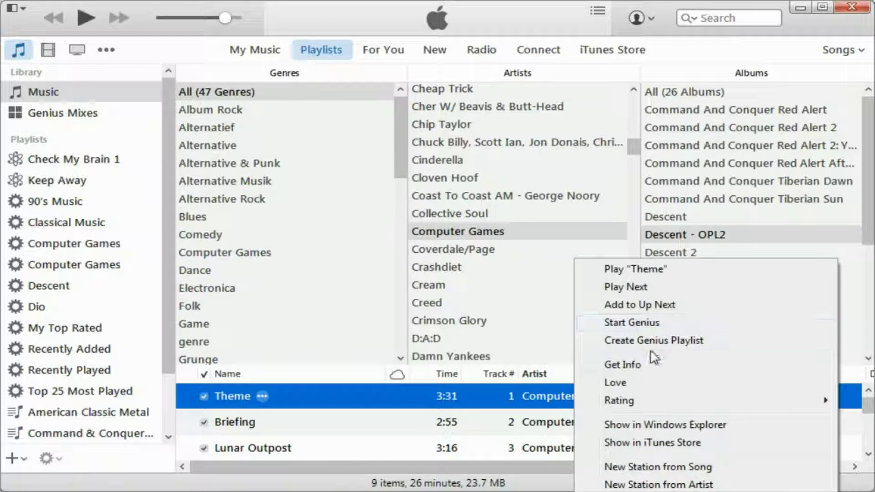
Step: Open Get Info for the soundtrack songs; Descent's 'Theme' shows grouping 'Computer Games, Descent'
{"action": "left_click", "coordinate": [629, 365]}
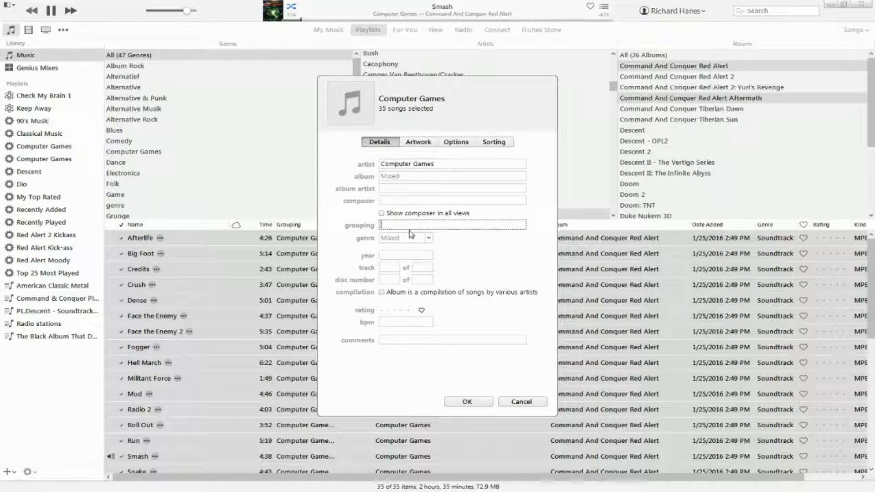
{"action": "type", "text": "Computer Games"}
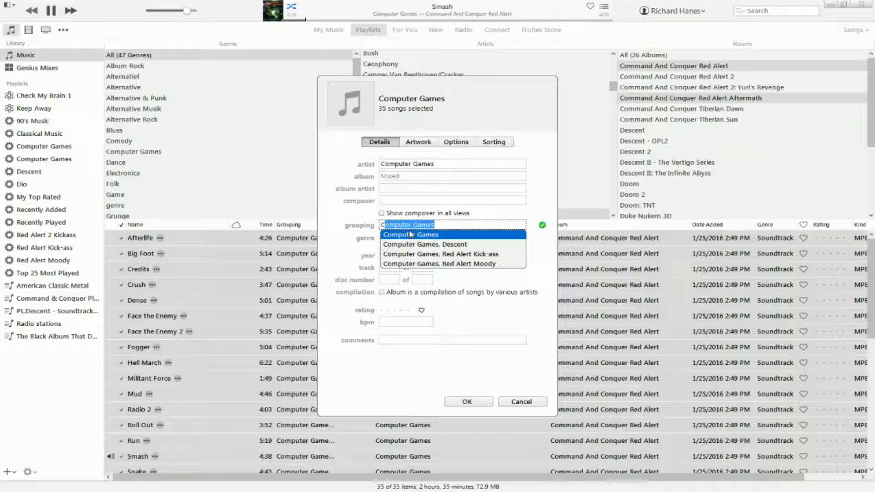
Step: Save the Computer Games grouping on the 35 songs and tag a first batch of Red Alert tracks
{"action": "left_click", "coordinate": [409, 234]}
{"action": "key", "text": "Return"}
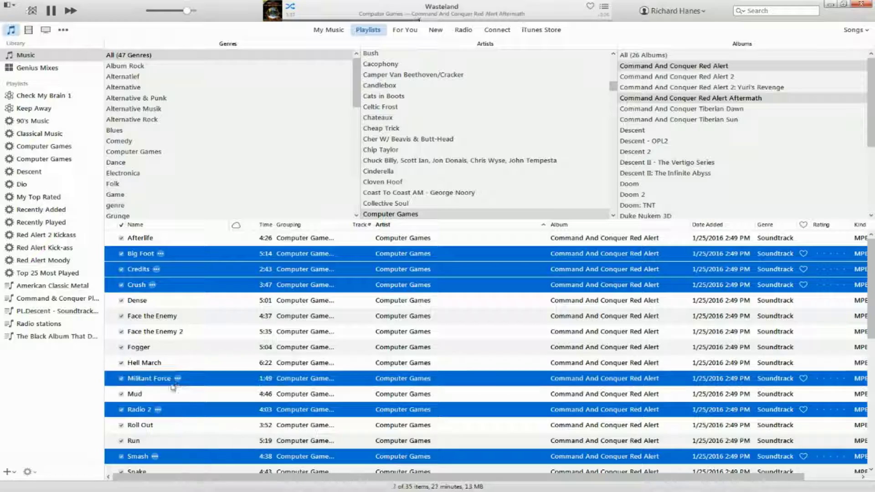
{"action": "left_click", "coordinate": [164, 362], "text": "ctrl"}
{"action": "right_click", "coordinate": [165, 362]}
{"action": "left_click", "coordinate": [176, 58]}
{"action": "type", "text": "C"}
{"action": "key", "text": "Return"}
{"action": "key", "text": "Return"}
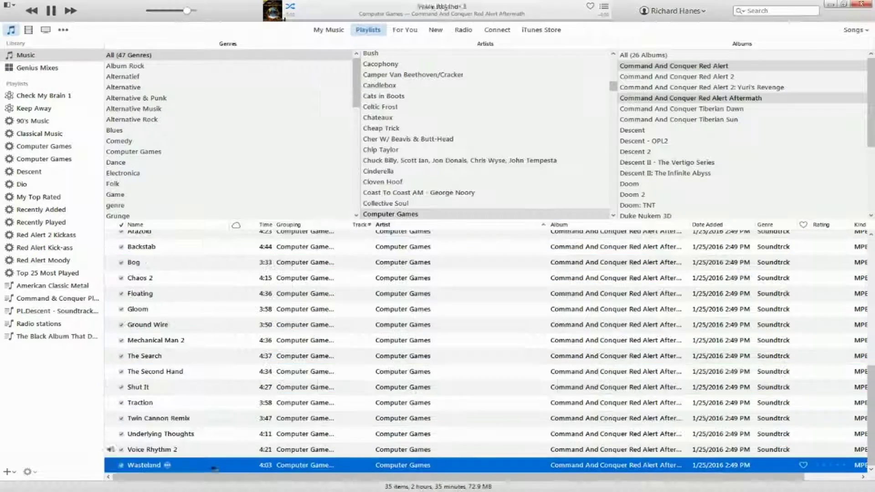
{"action": "left_click_drag", "start_coordinate": [214, 469], "coordinate": [150, 418]}
{"action": "scroll", "coordinate": [150, 410], "scroll_direction": "up", "scroll_amount": 4}
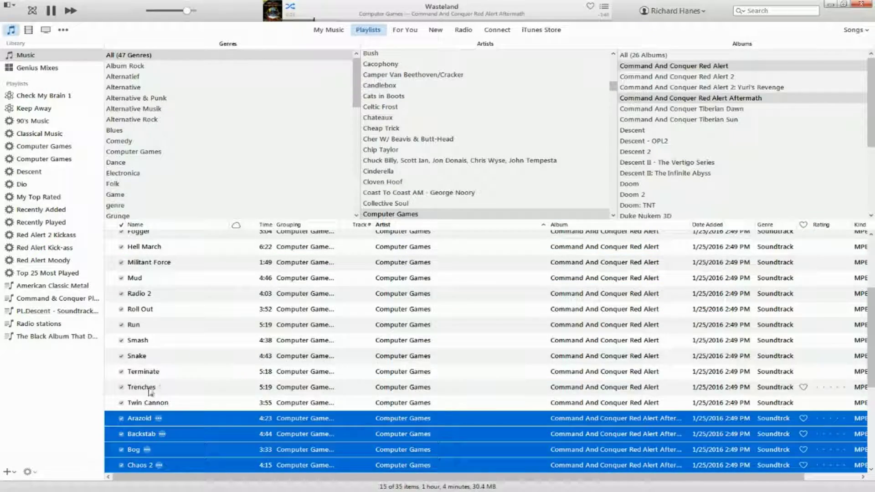
Step: Add more favourite Red Alert tracks to the selection for tagging
{"action": "left_click", "coordinate": [137, 356], "text": "ctrl"}
{"action": "scroll", "coordinate": [148, 356], "scroll_direction": "up", "scroll_amount": 3}
{"action": "left_click", "coordinate": [146, 301], "text": "ctrl"}
{"action": "left_click", "coordinate": [140, 238], "text": "ctrl"}
{"action": "right_click", "coordinate": [140, 239]}
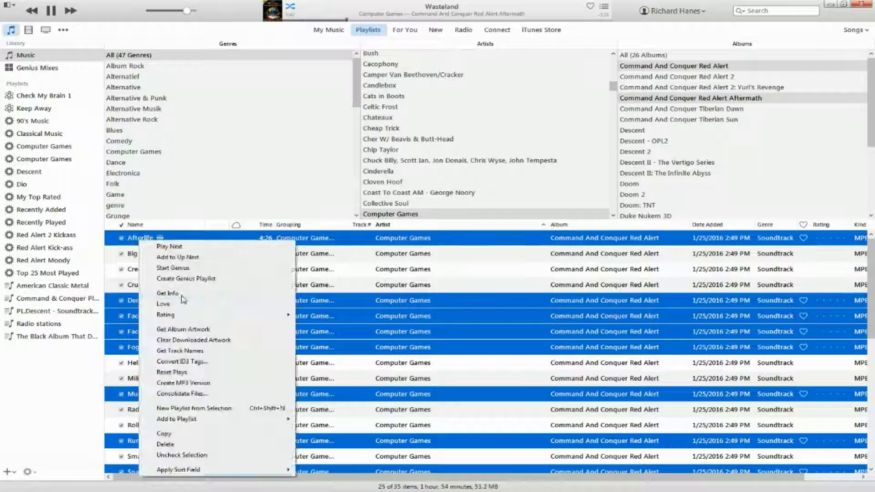
Step: Tag the selected tracks, confirm the playlist rule, then check Blow It Up, Hell March and Burn
{"action": "left_click", "coordinate": [169, 294]}
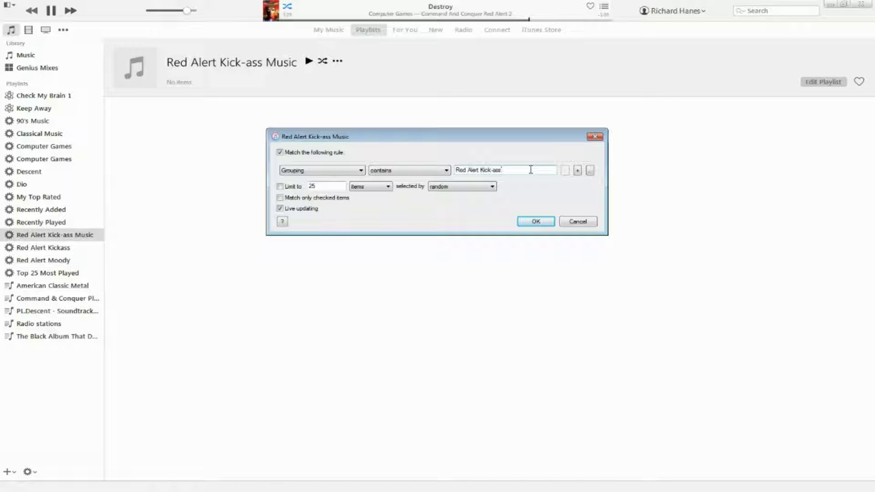
{"action": "left_click", "coordinate": [536, 221]}
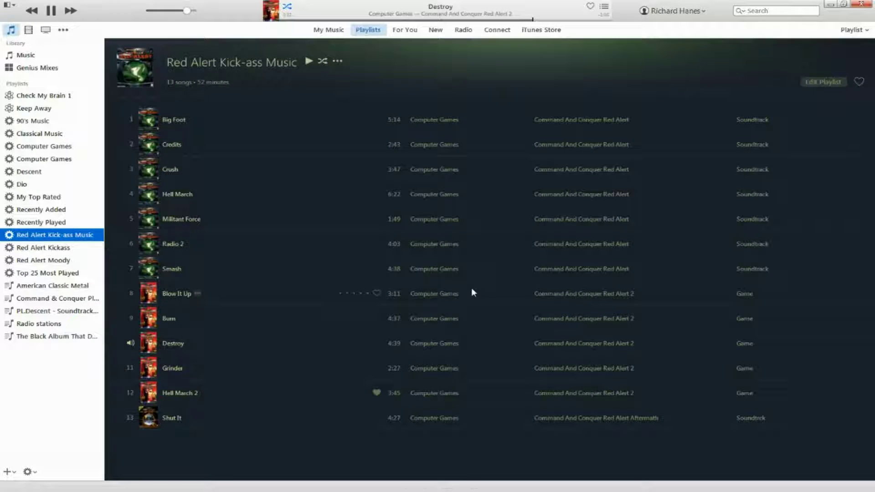
{"action": "left_click", "coordinate": [471, 293]}
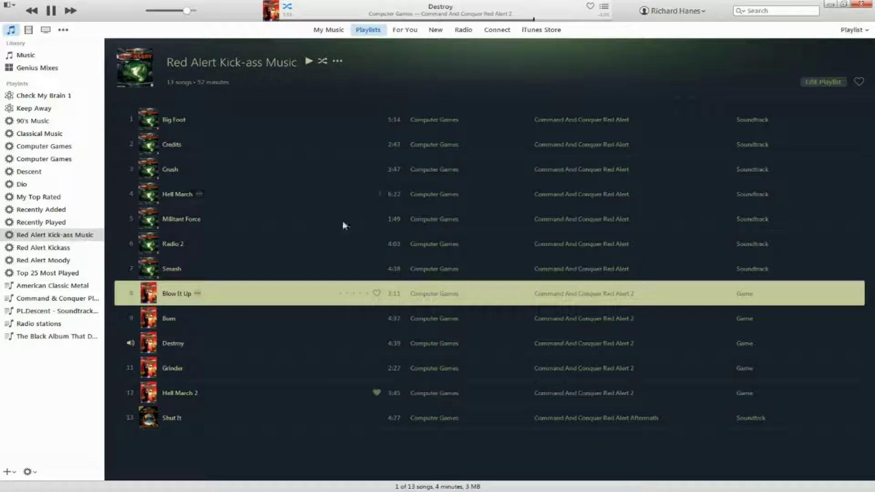
{"action": "mouse_move", "coordinate": [448, 169]}
{"action": "left_click", "coordinate": [473, 192]}
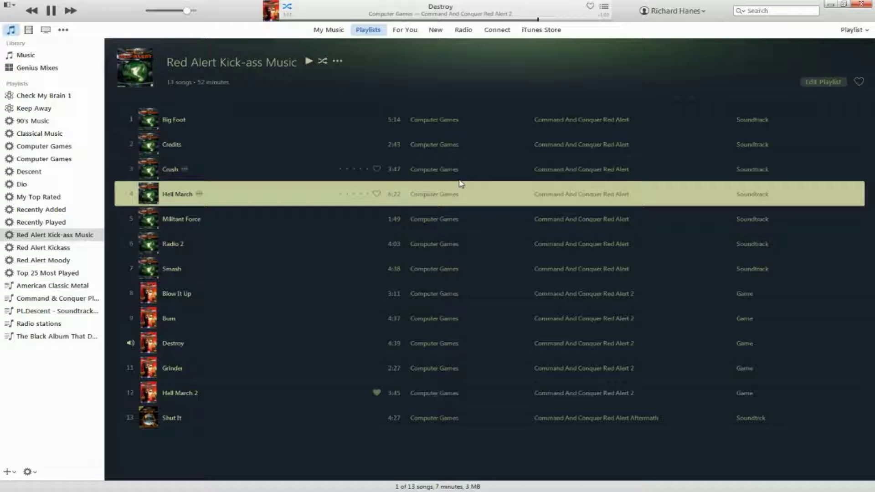
{"action": "mouse_move", "coordinate": [434, 269]}
{"action": "left_click", "coordinate": [463, 317]}
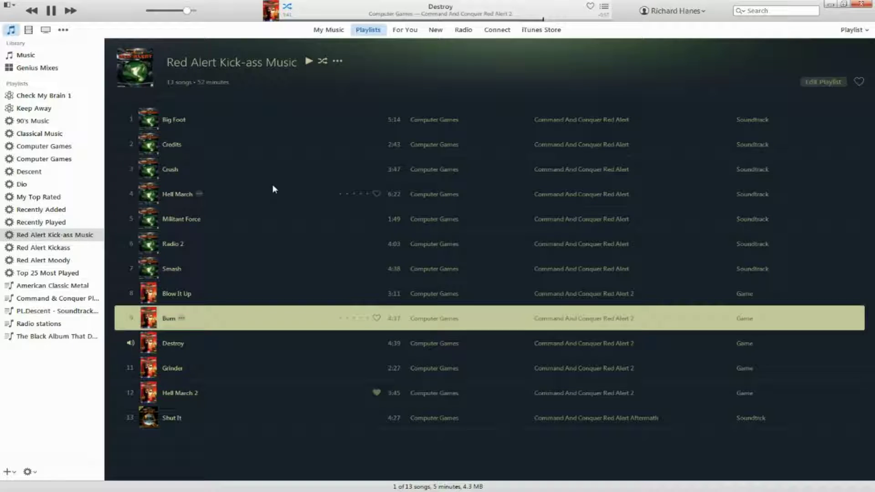